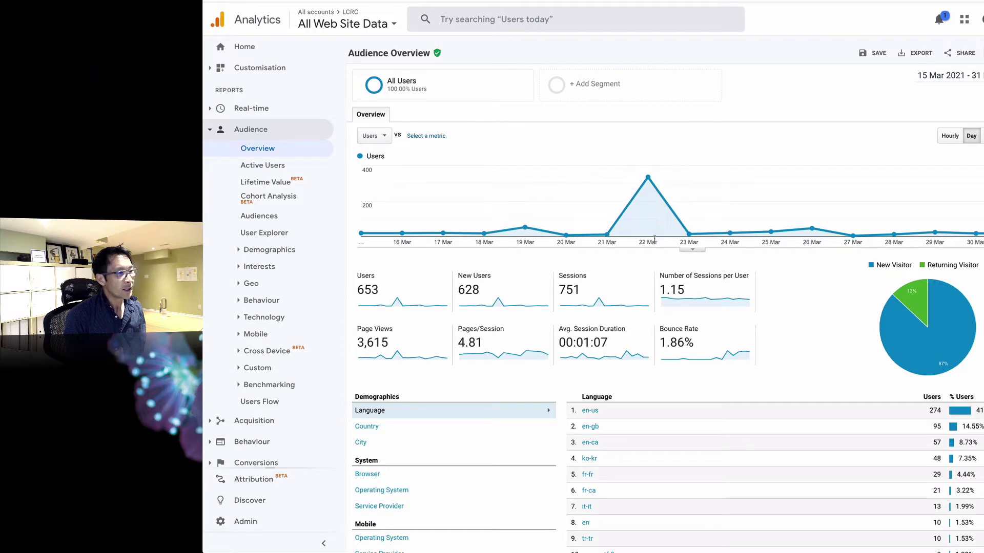
Switch the Audience Overview chart from Users to Page Views, revealing the 22 March peak
mouse_move(649, 208)
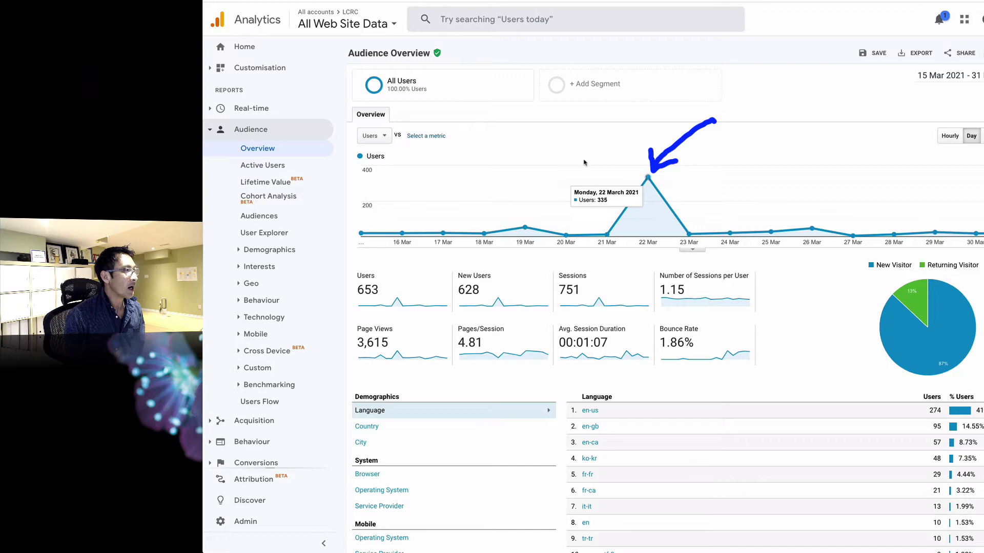
click(382, 136)
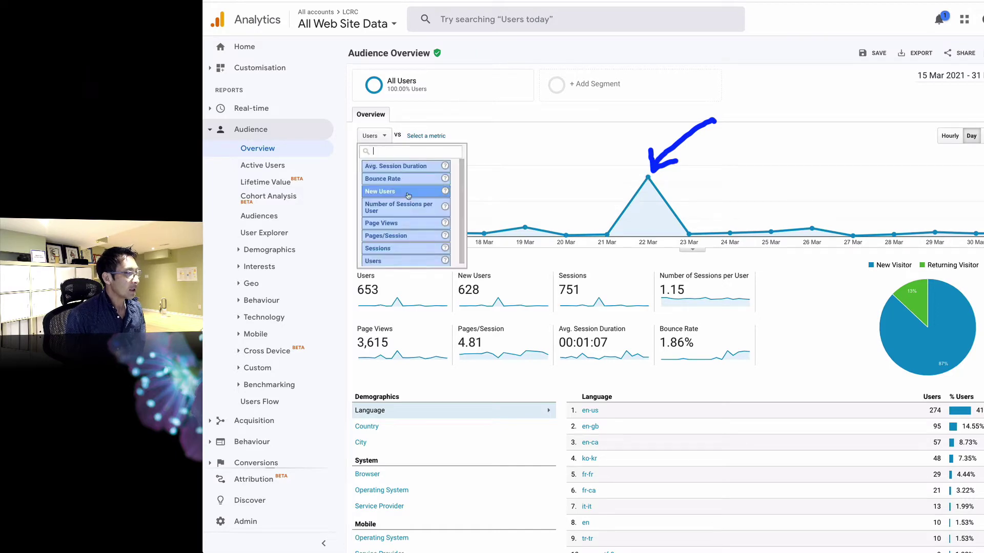
click(403, 226)
mouse_move(647, 179)
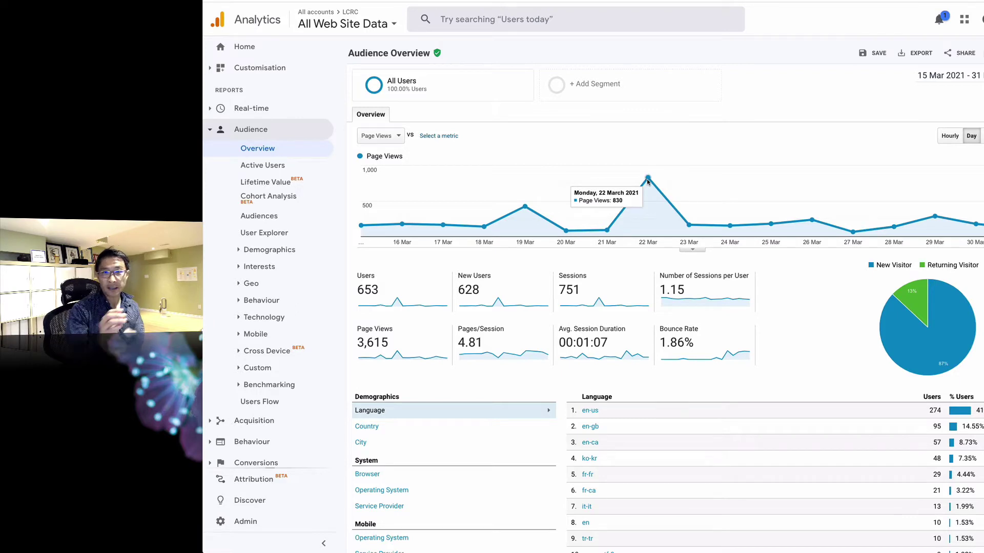
mouse_move(811, 231)
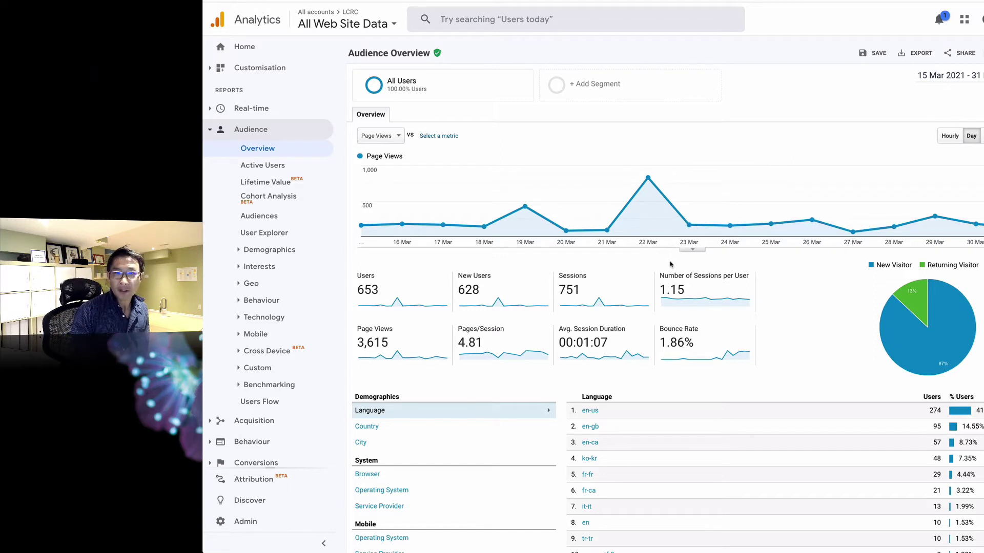
Open the Acquisition Overview report
click(266, 423)
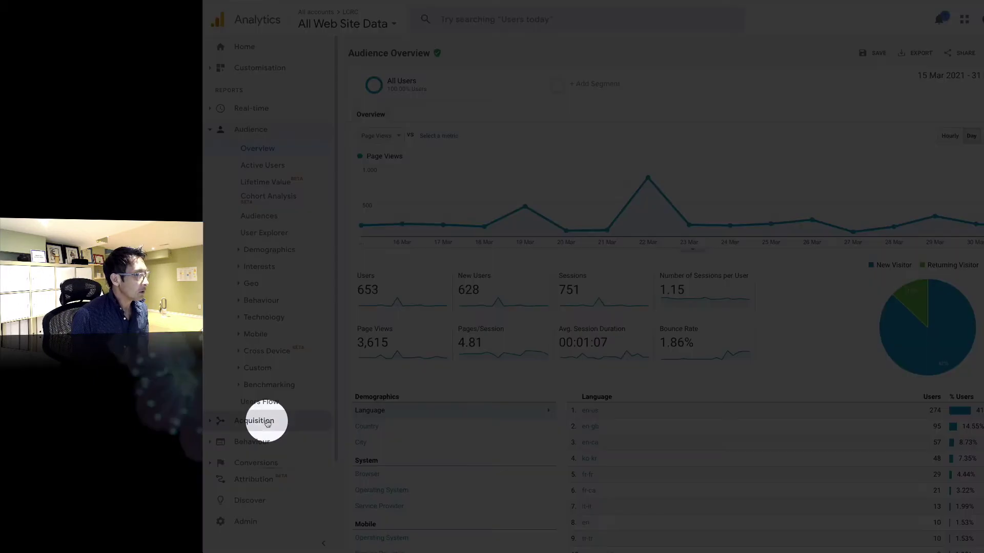
click(267, 424)
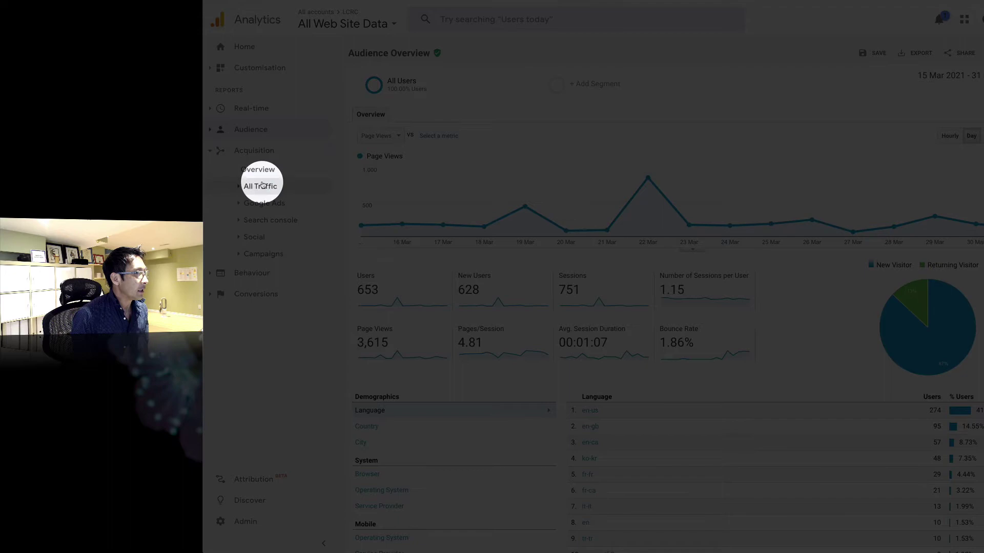
click(257, 170)
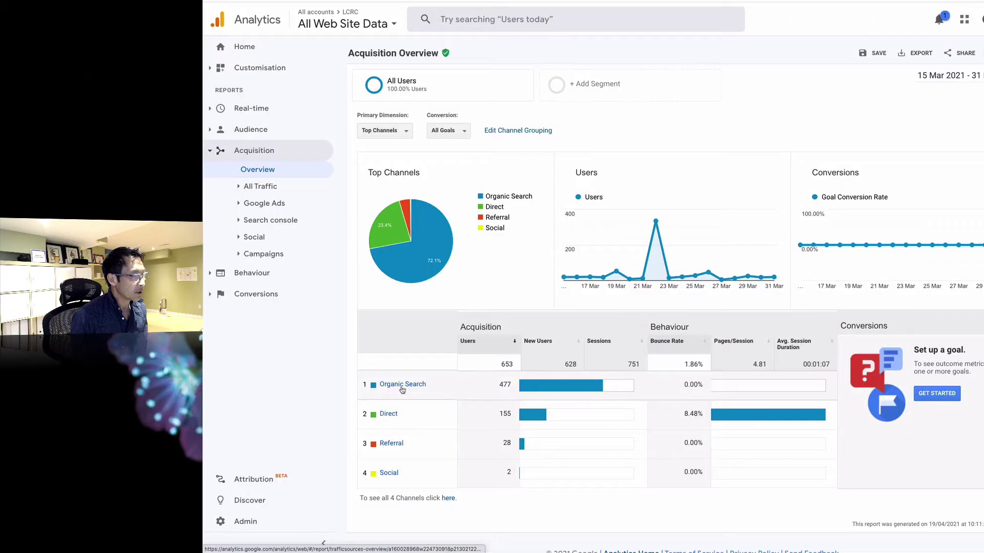
Drill into Organic Search and the bit.ly/3tIoKz1 keyword, showing 324 users and 360 sessions
click(397, 388)
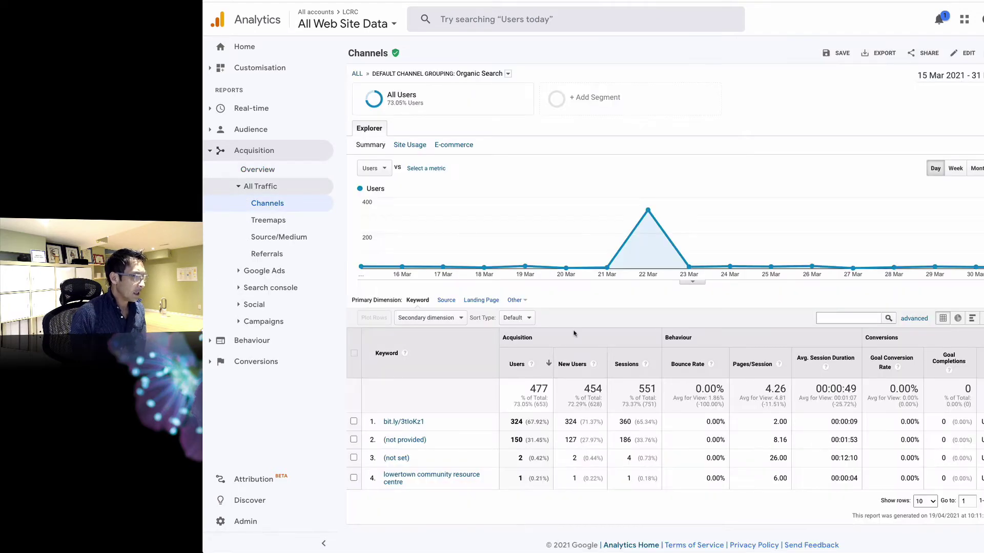
scroll(574, 334, down, 1)
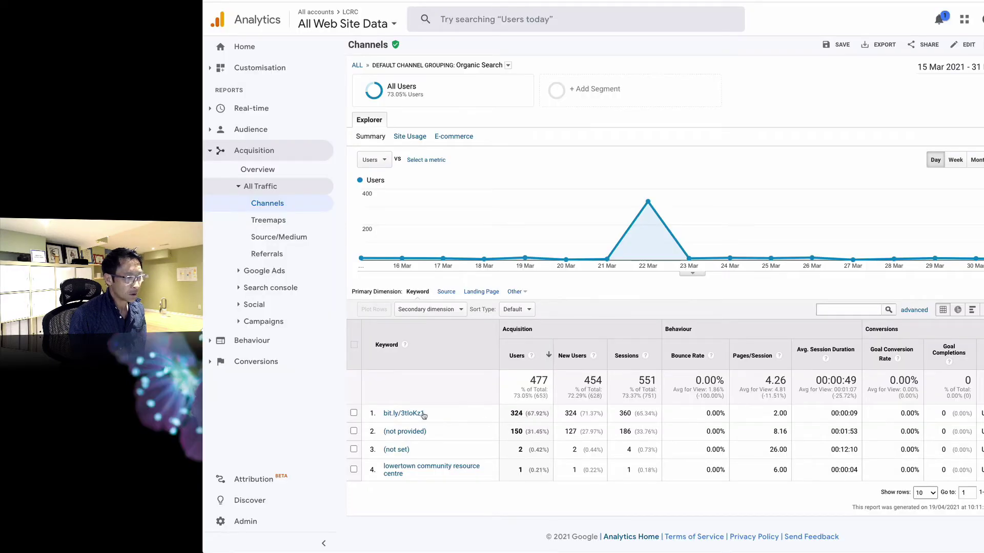
click(423, 414)
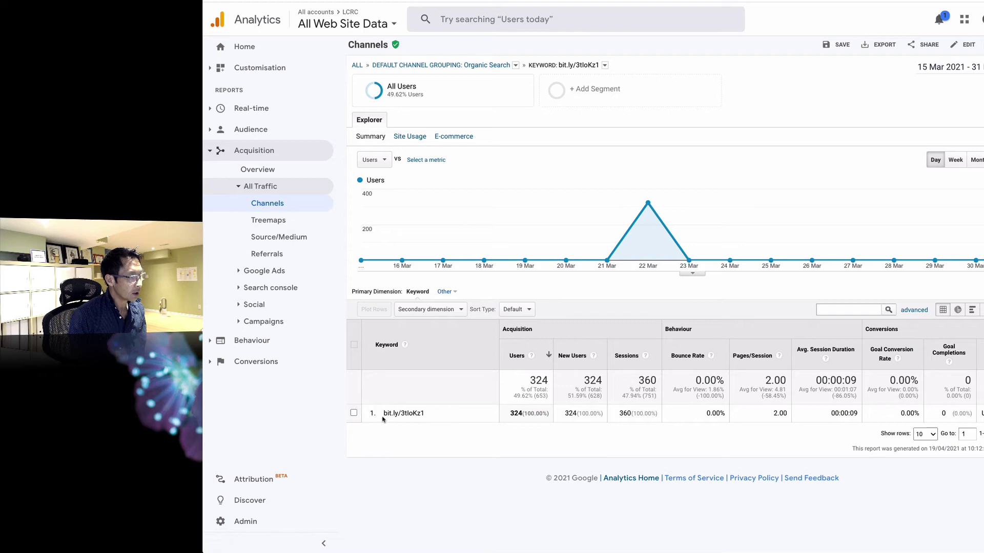
Load the bit.ly/3tIoKz1 link in a new tab to reach the GammaTraffic site
key(ctrl+Tab)
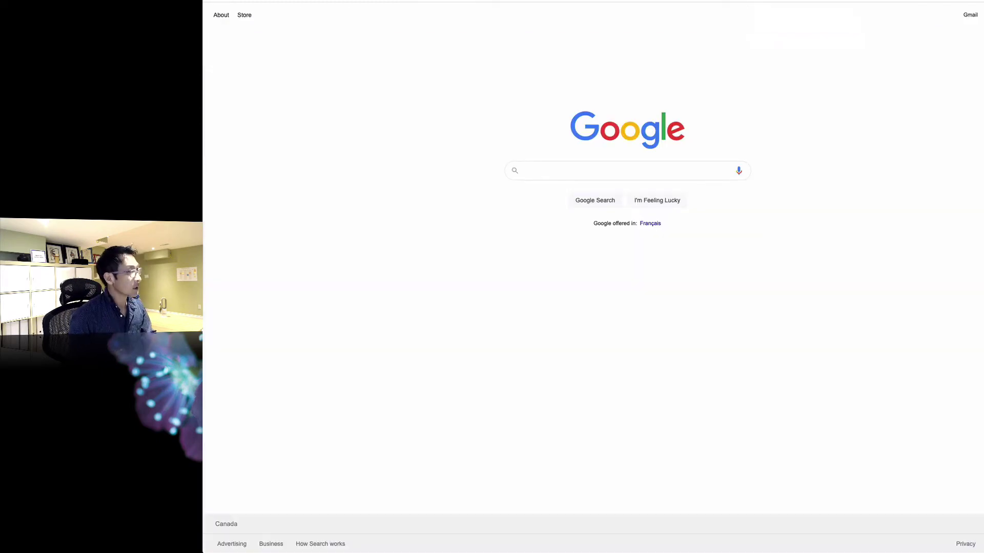
key(super+l)
text(bit.ly/3tIoKz1)
key(Return)
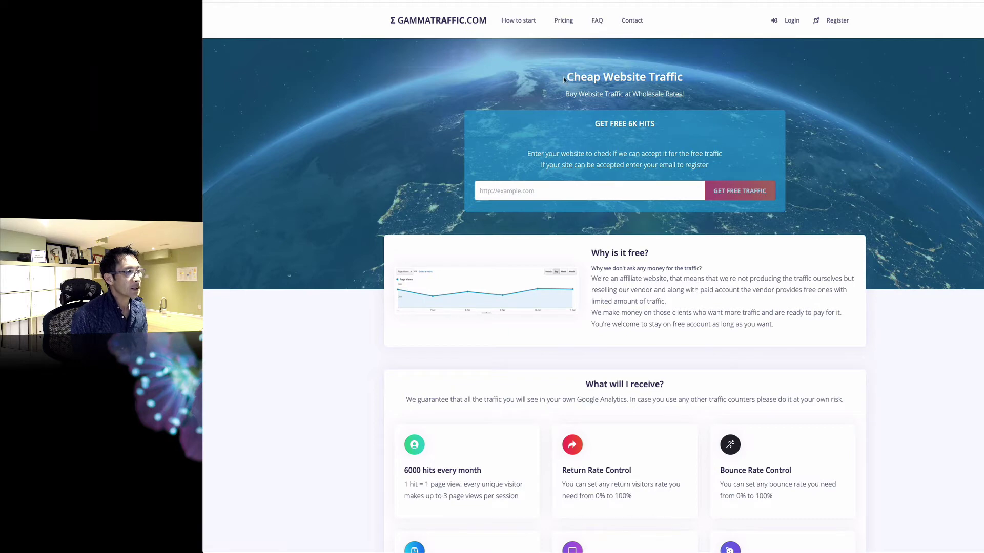
Review GammaTraffic's pricing plans, from free Nano to $99.99 Ultimate, then bring up a blank Google page
scroll(694, 200, down, 10)
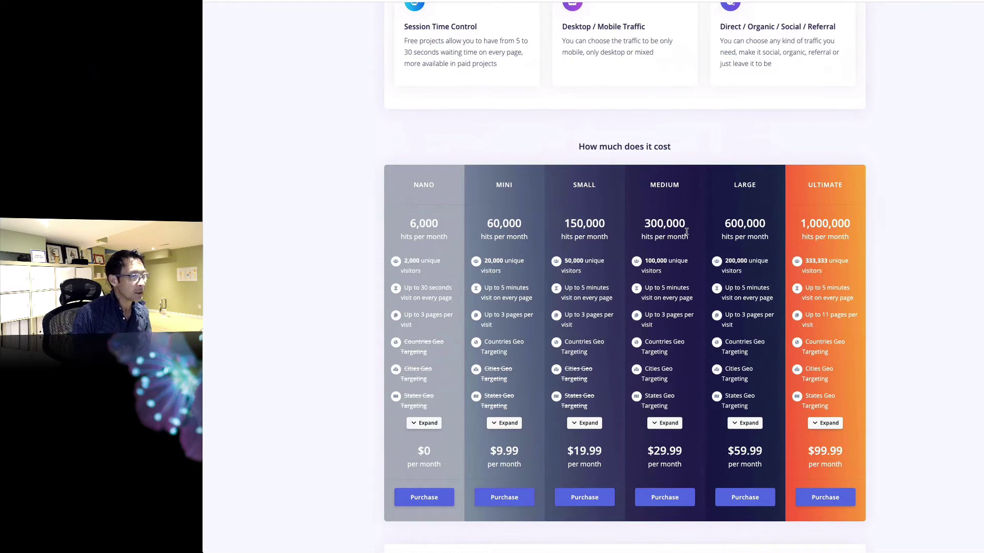
scroll(686, 232, down, 3)
scroll(656, 298, up, 1)
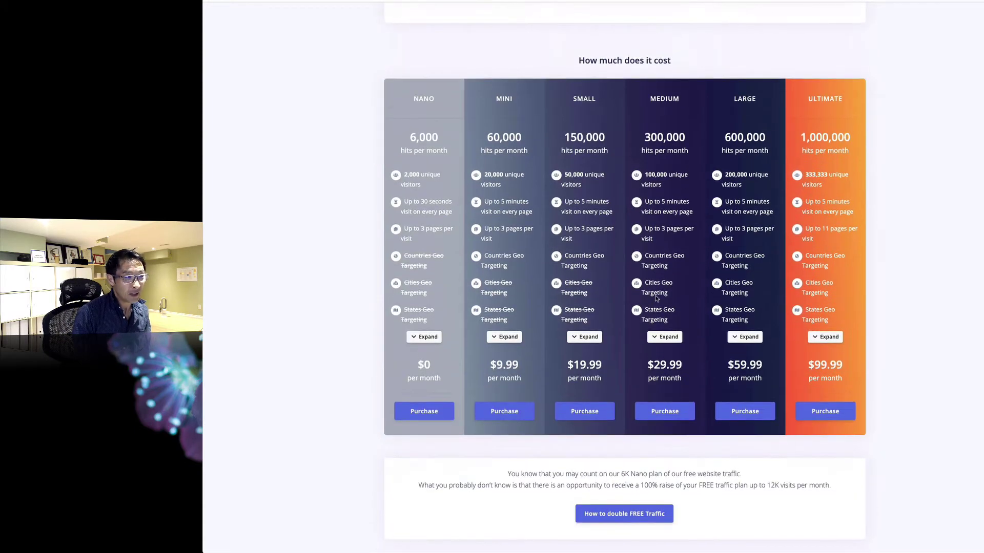
scroll(655, 295, up, 1)
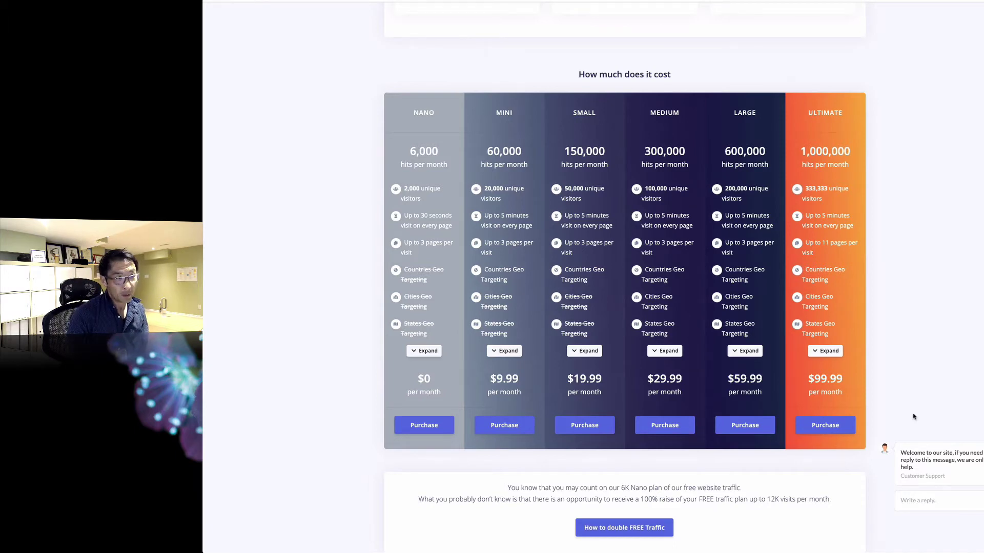
scroll(961, 347, down, 1)
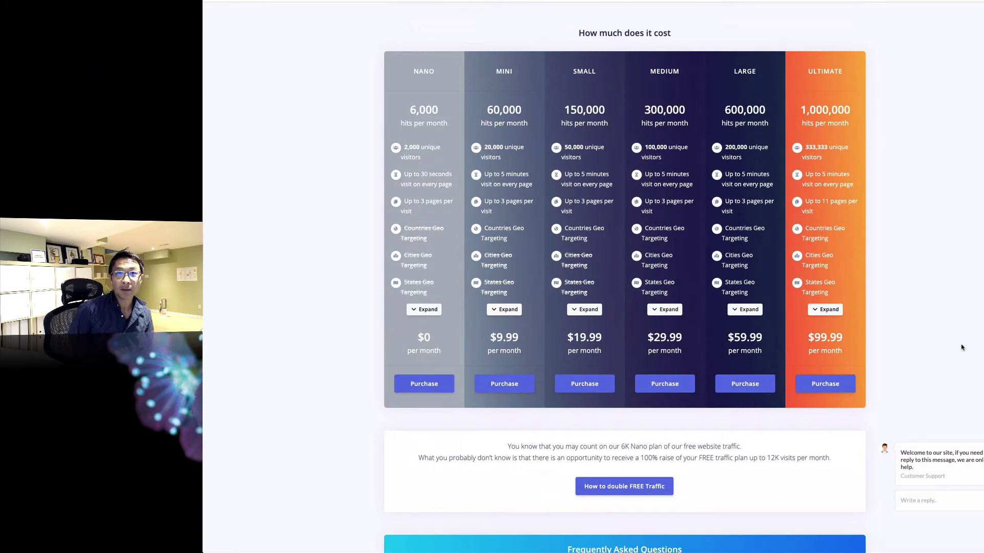
key(ctrl+Tab)
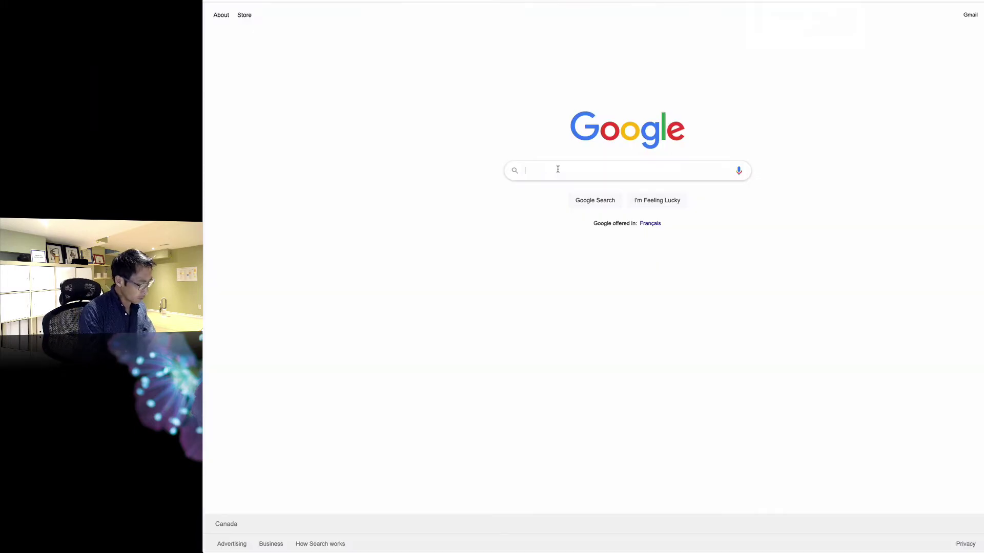
Search Google for 'What is Gammatraffic' and open the Technically Product bot-traffic article
text(What is )
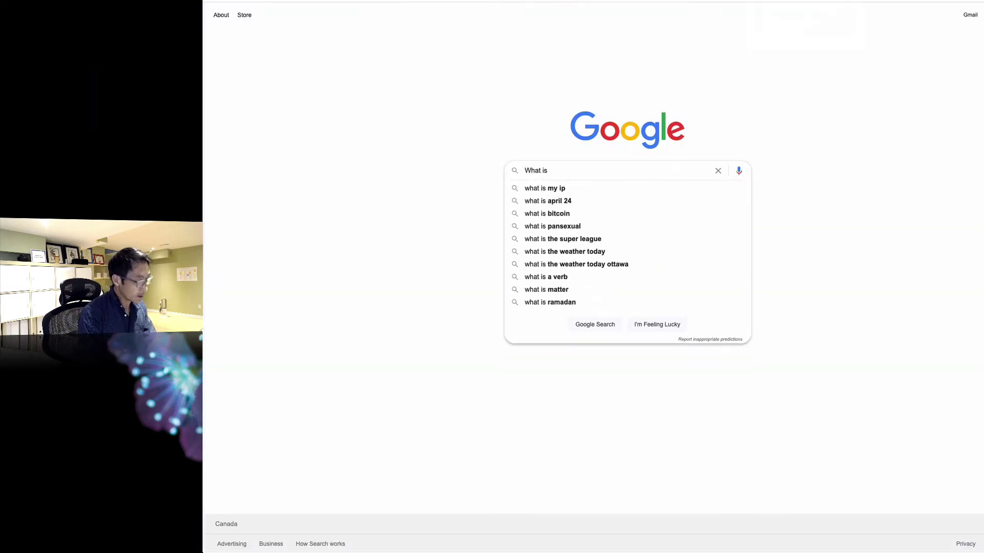
text(Gammat)
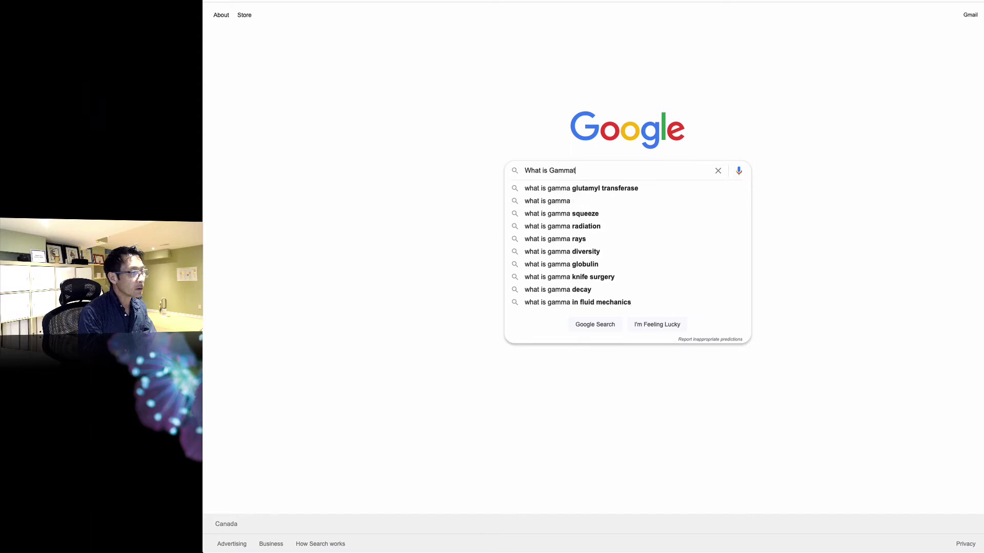
text(raffic)
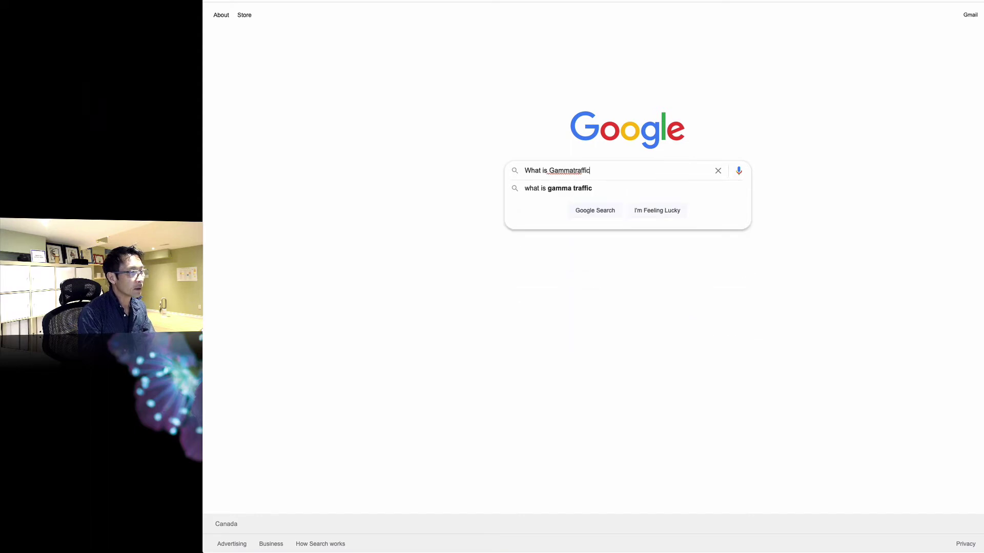
key(Return)
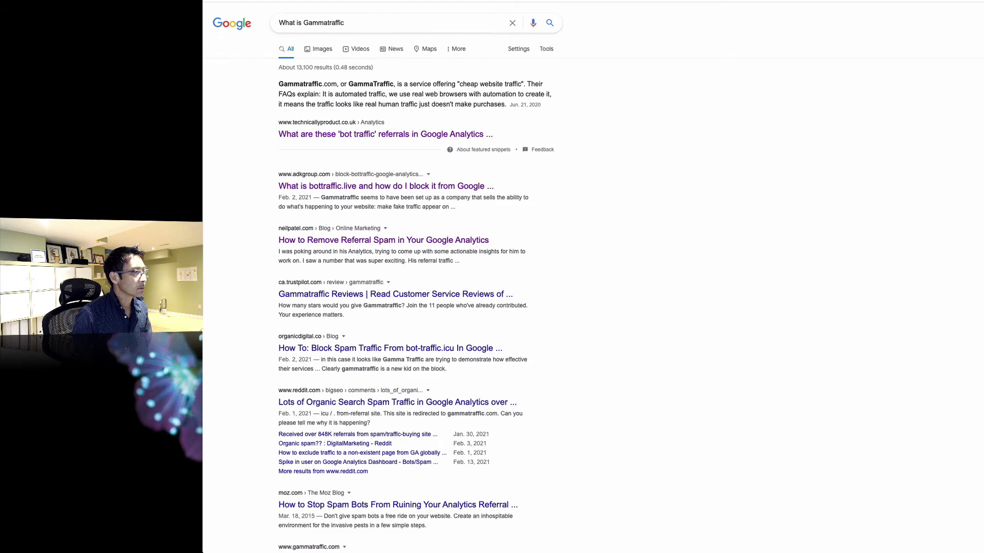
click(328, 136)
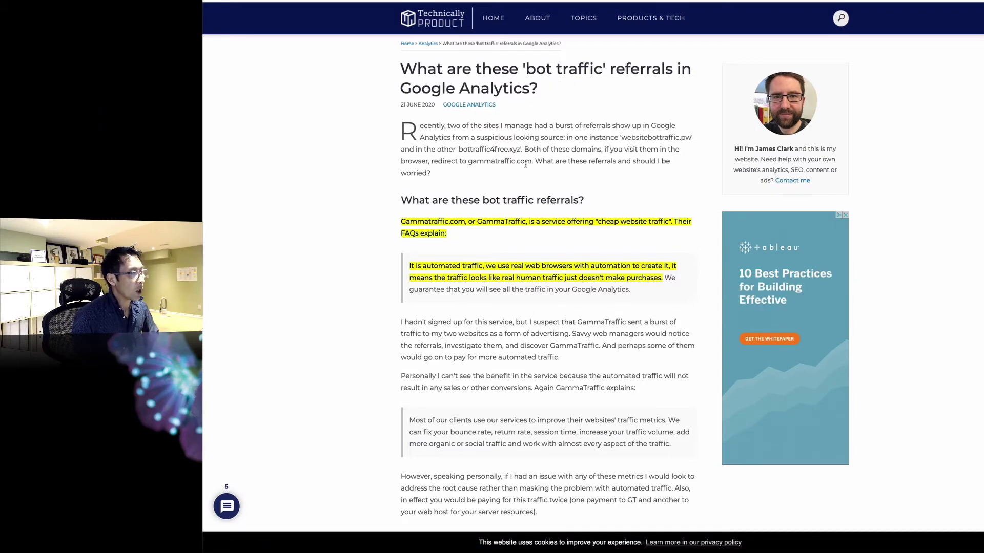
Clear the snippet highlights and read the Technically Product article on bot traffic referrals
click(402, 176)
scroll(409, 180, down, 3)
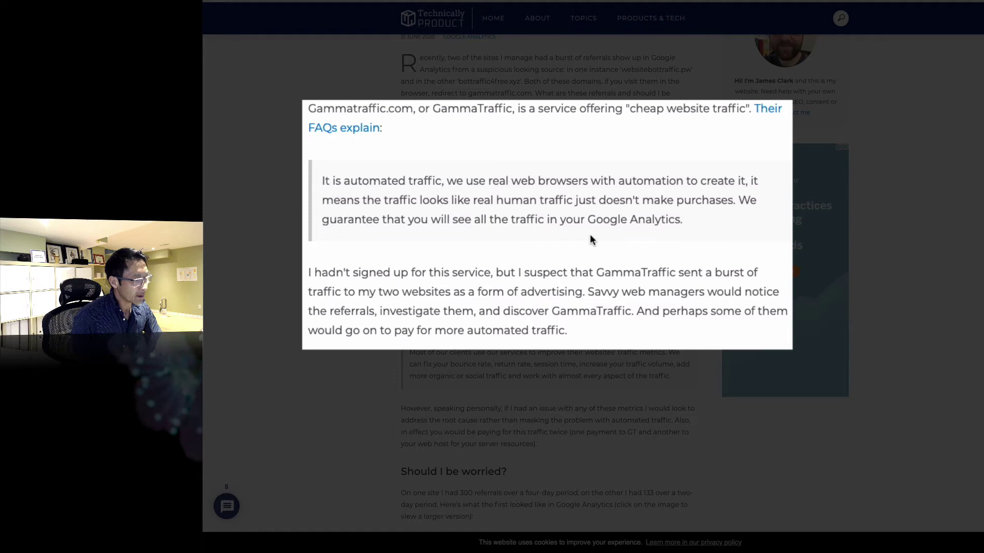
scroll(577, 246, up, 3)
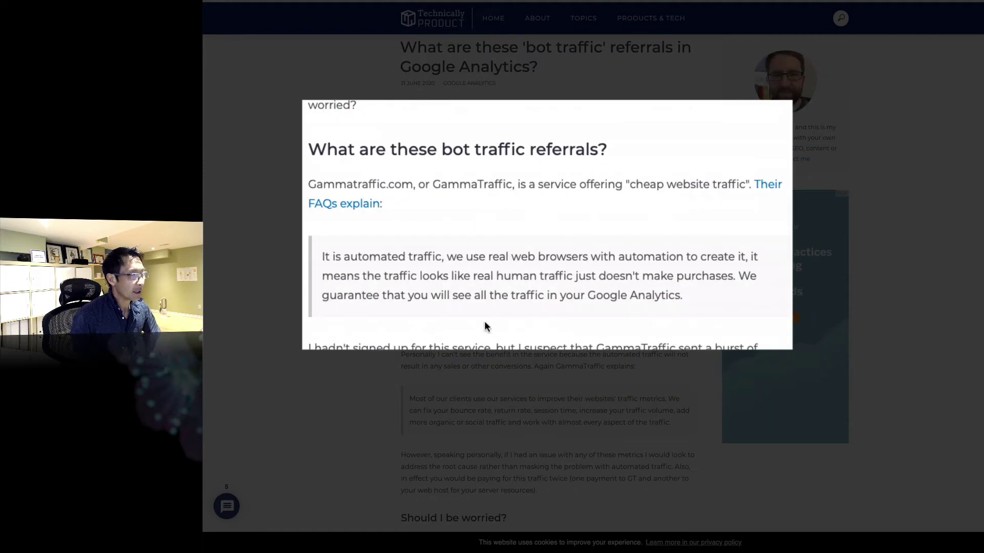
scroll(486, 326, down, 1)
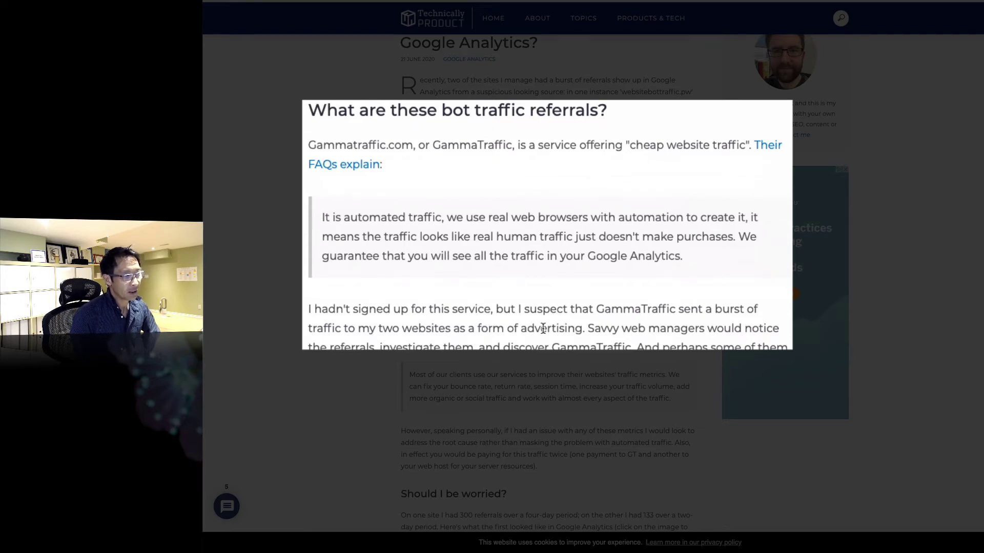
scroll(558, 325, down, 1)
scroll(558, 326, down, 3)
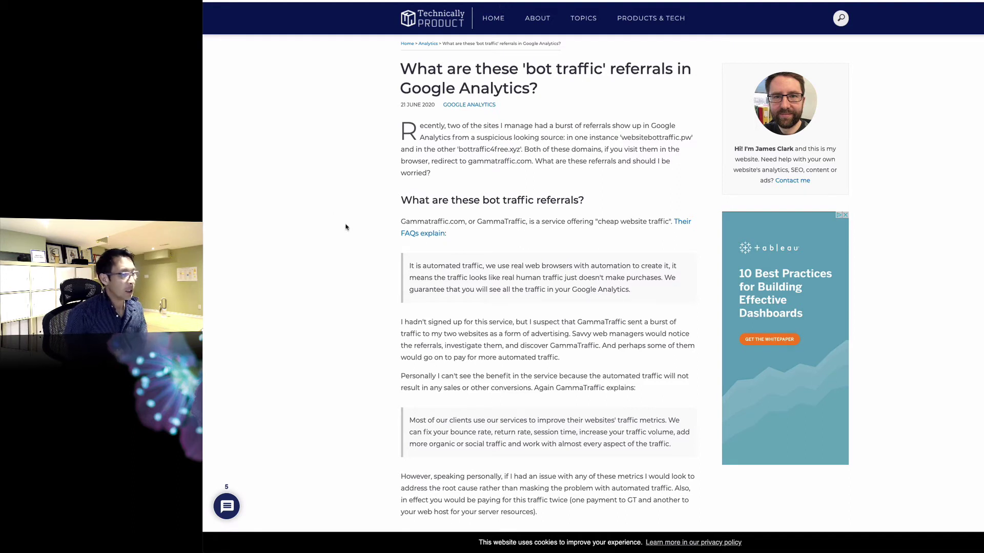
scroll(292, 222, down, 9)
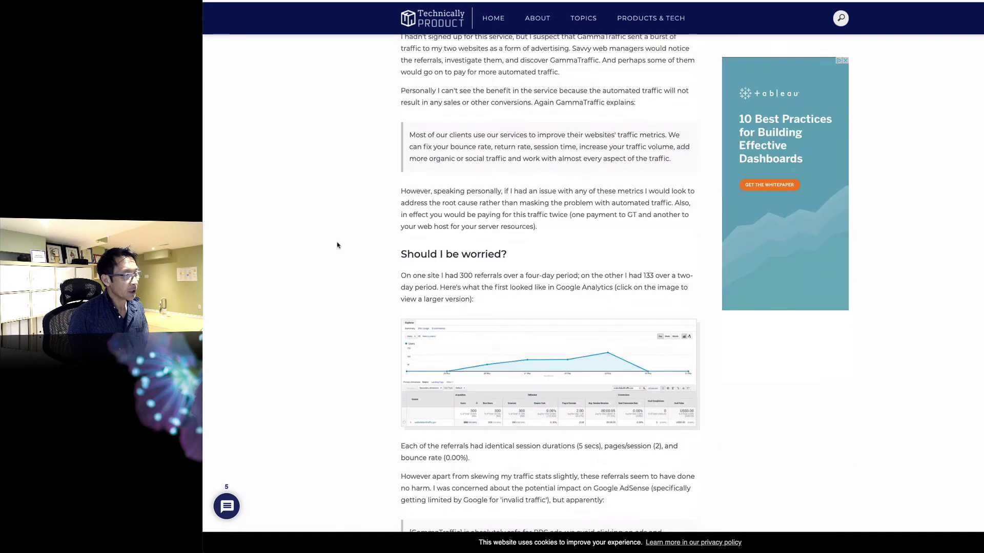
scroll(532, 250, down, 4)
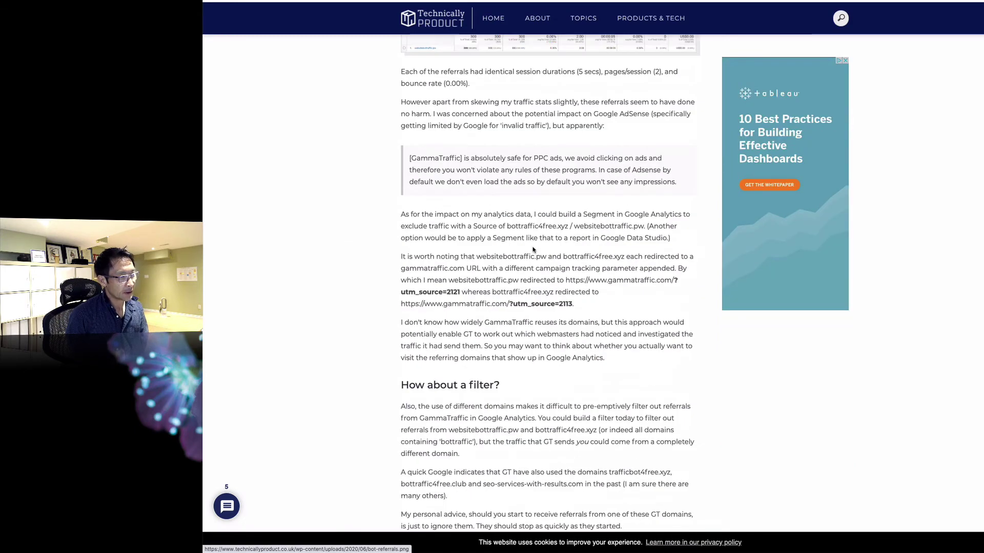
scroll(467, 248, up, 13)
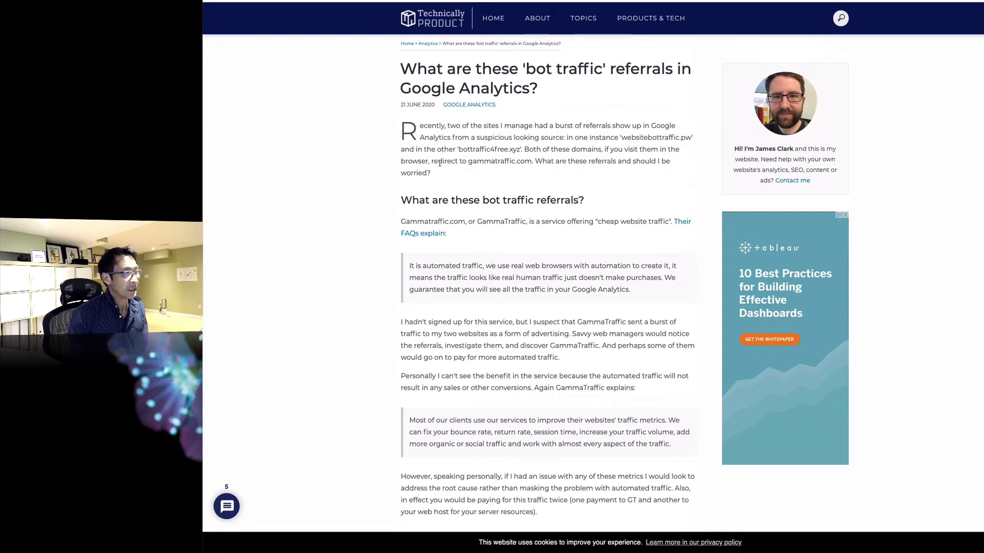
Visit gammatraffic.com, review its 'What will I receive?' cards and pricing table, then return to Google Analytics
click(682, 221)
scroll(465, 180, down, 3)
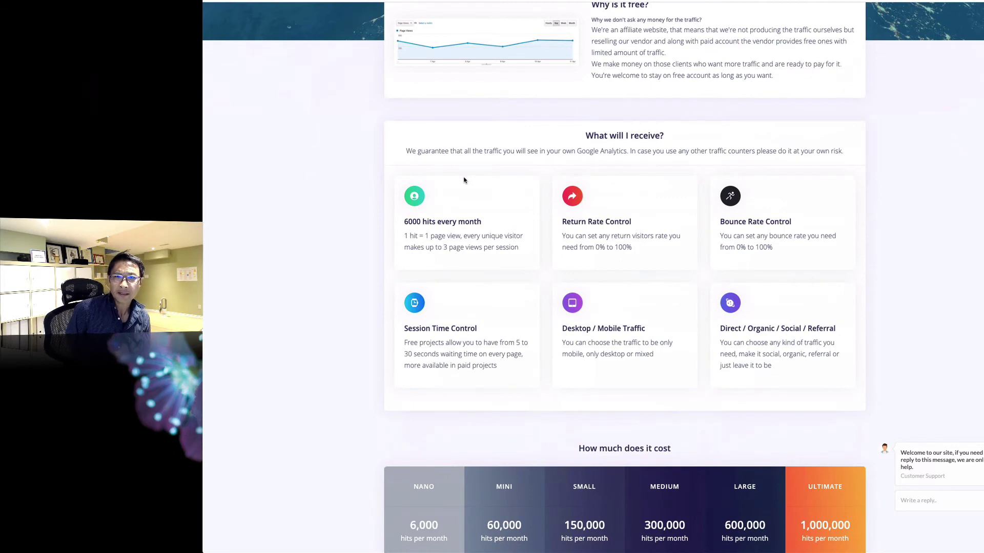
scroll(552, 335, down, 3)
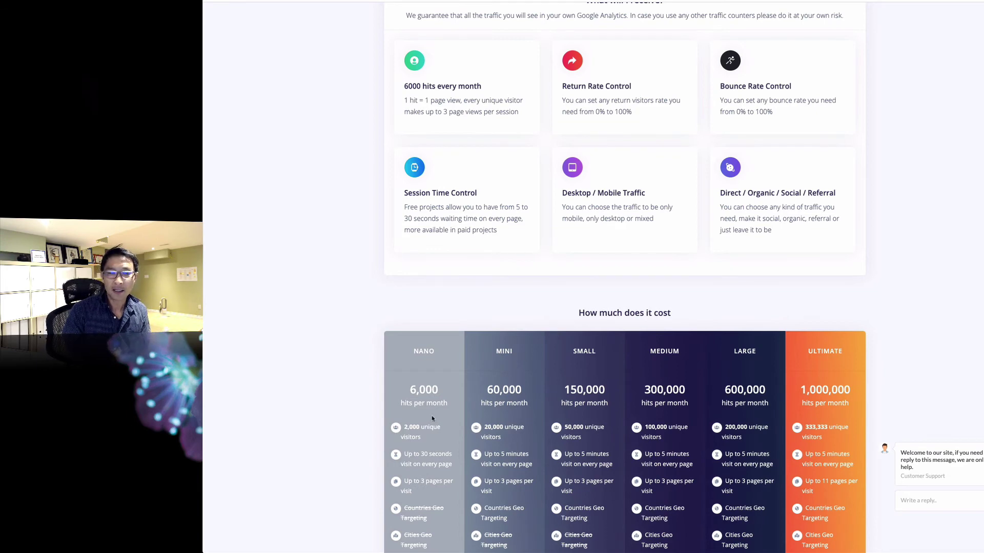
scroll(510, 375, down, 2)
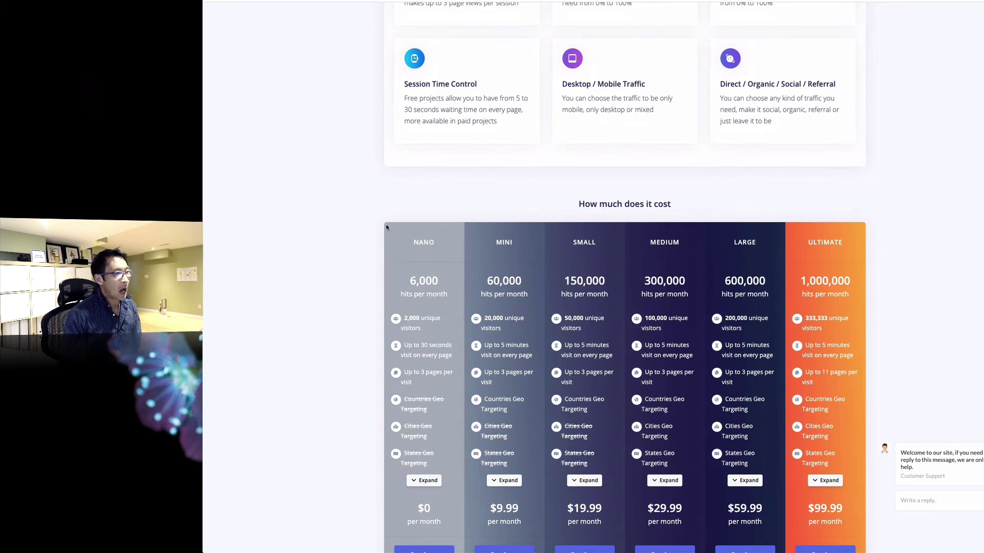
scroll(387, 223, down, 3)
scroll(382, 224, up, 3)
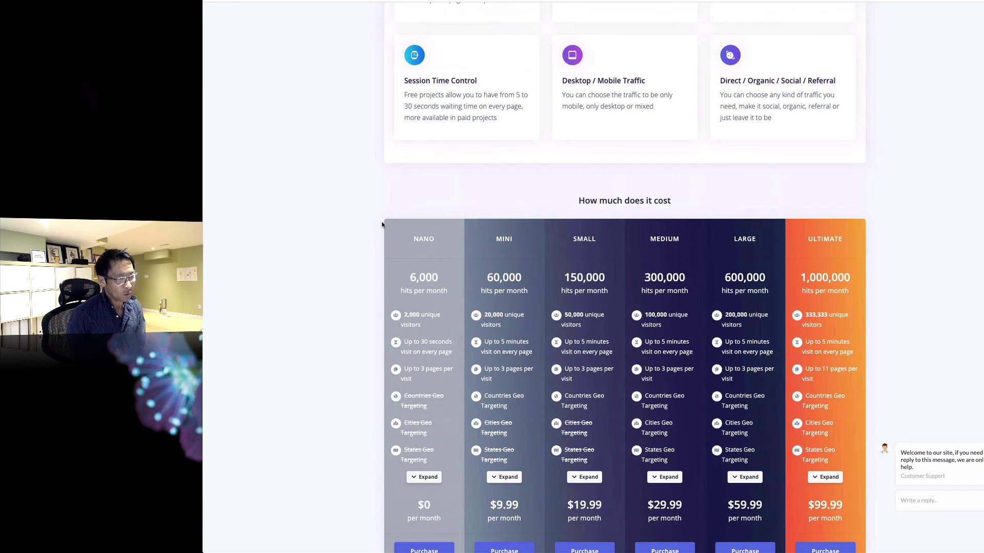
scroll(376, 233, up, 2)
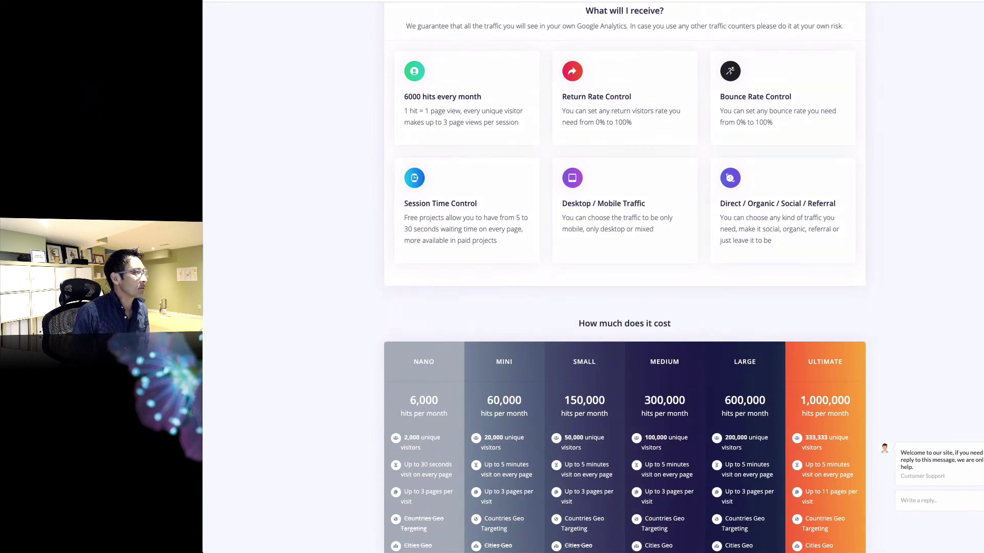
key(ctrl+Tab)
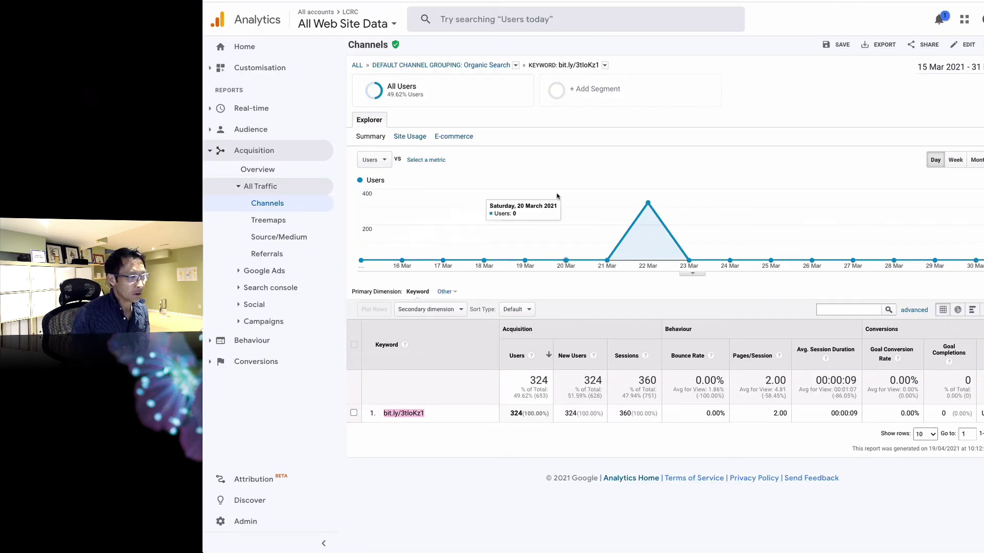